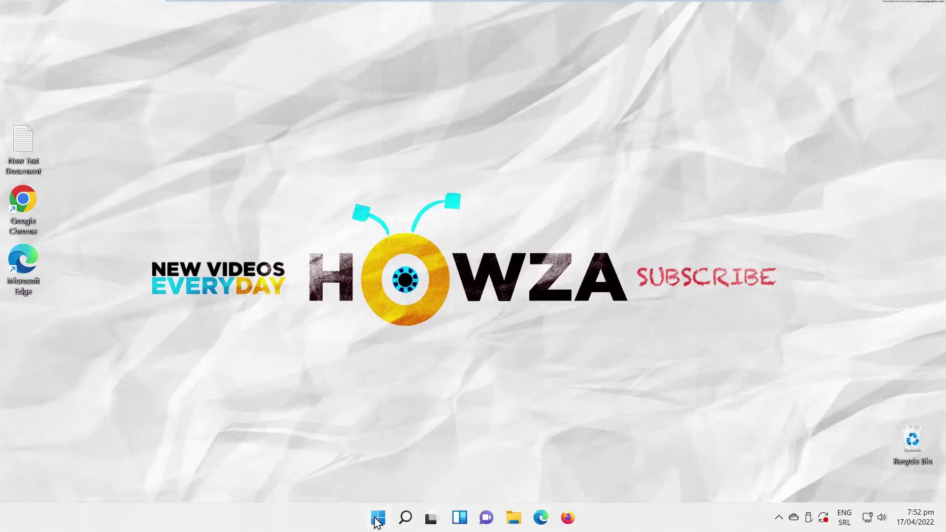
Step: Open the Language & region page under Time & language in Settings
left_click(377, 518)
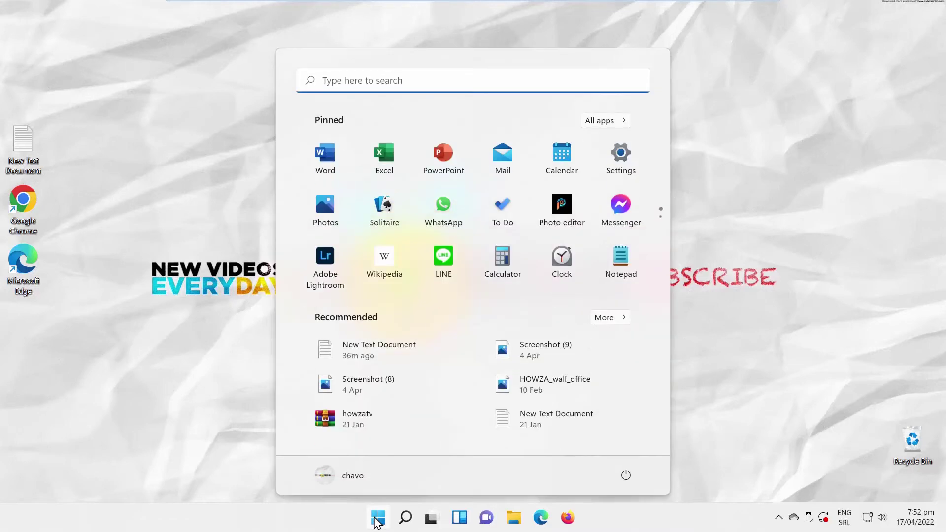
left_click(622, 152)
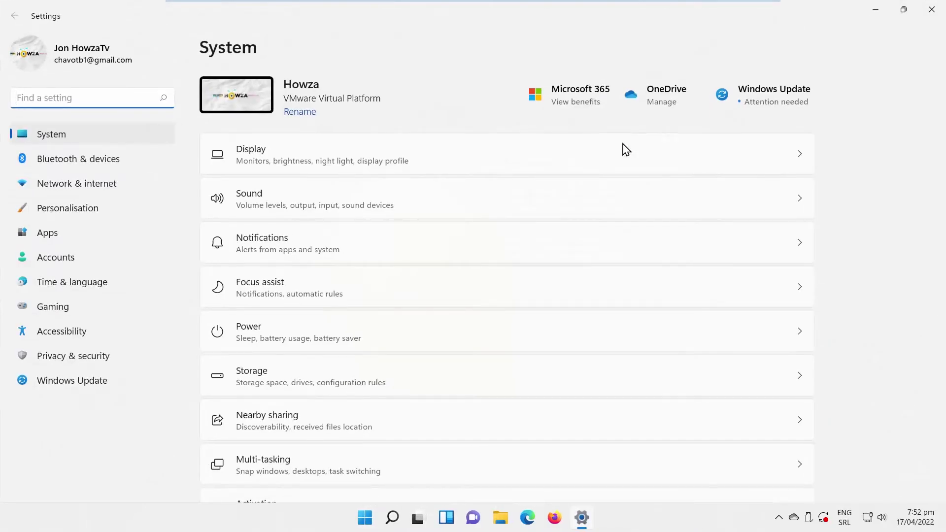
left_click(90, 289)
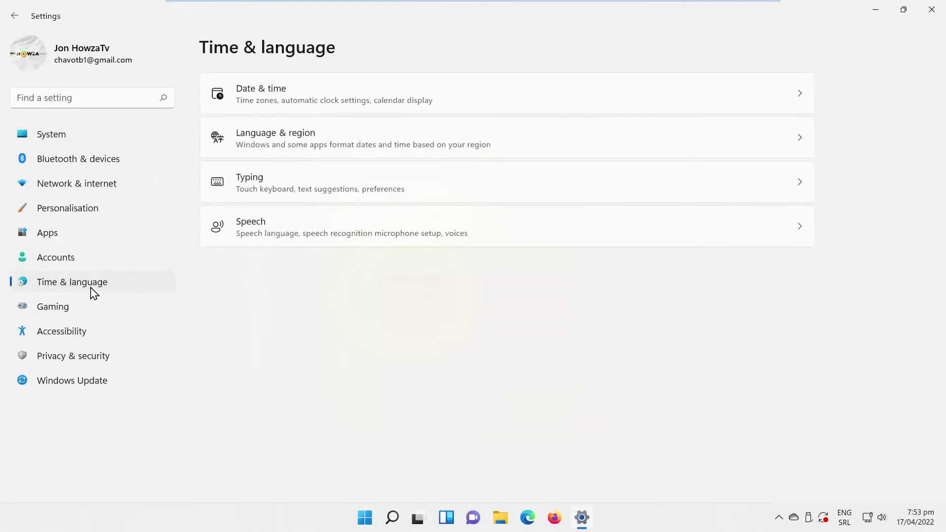
left_click(276, 145)
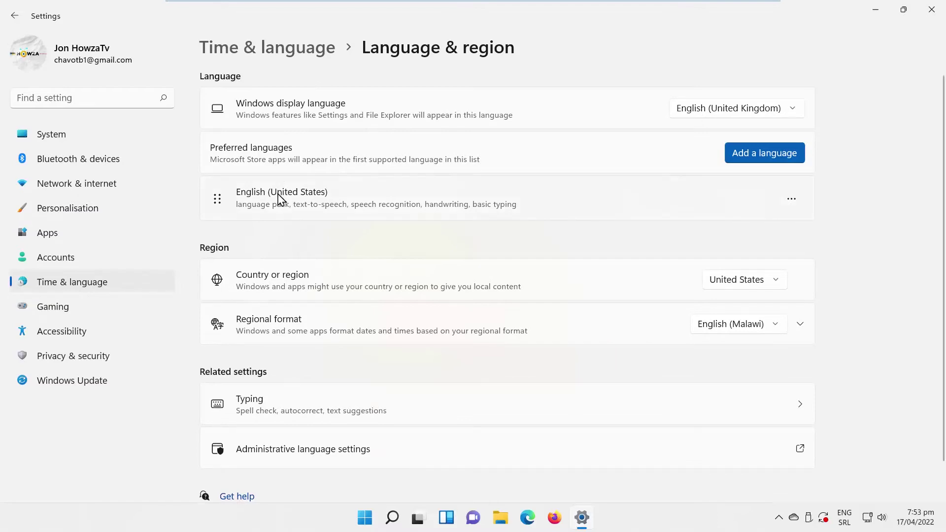
Step: Add Français (Belgique) as a preferred language and install it with its features
left_click(764, 152)
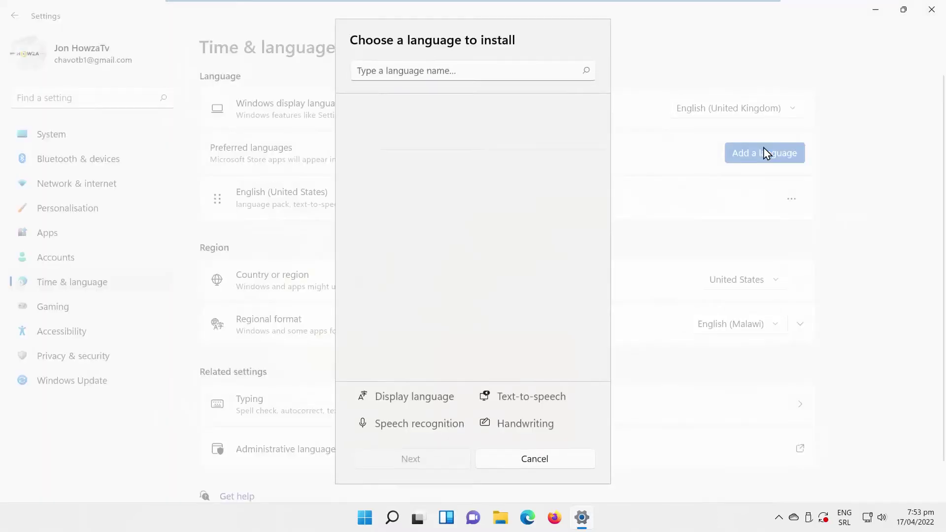
scroll(465, 203, "down", 10)
scroll(450, 291, "down", 10)
scroll(449, 292, "down", 3)
left_click(447, 284)
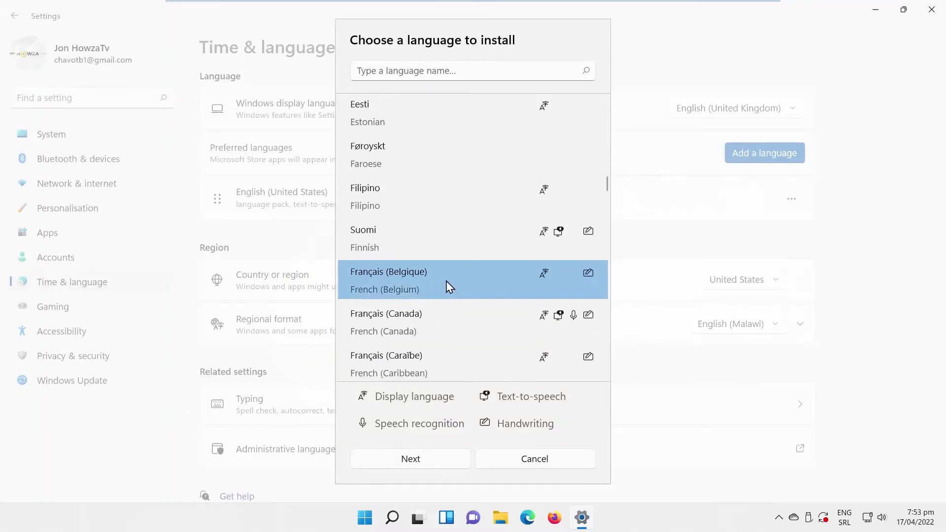
left_click(435, 467)
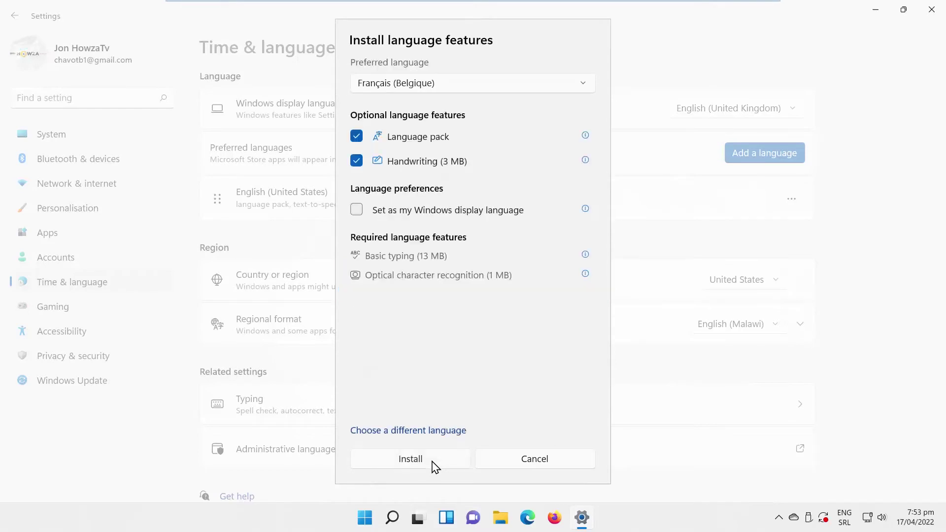
left_click(411, 459)
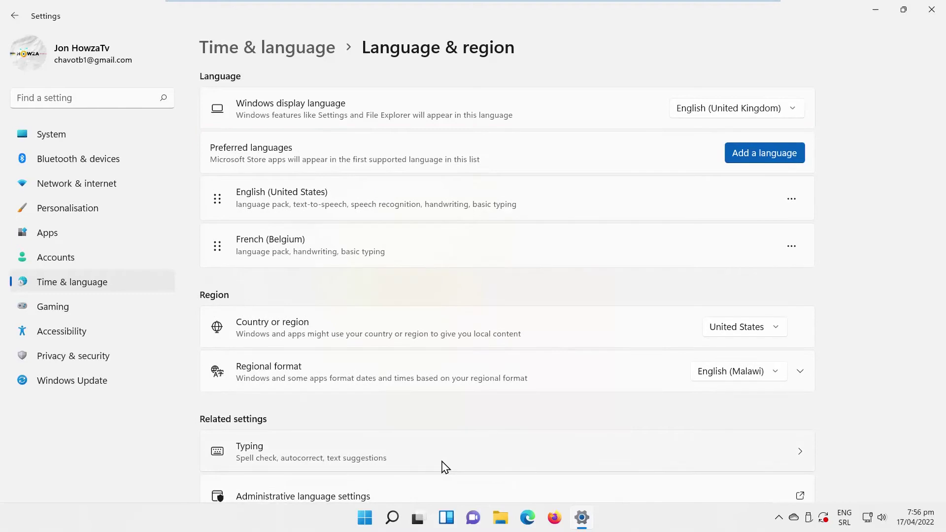
left_click(843, 520)
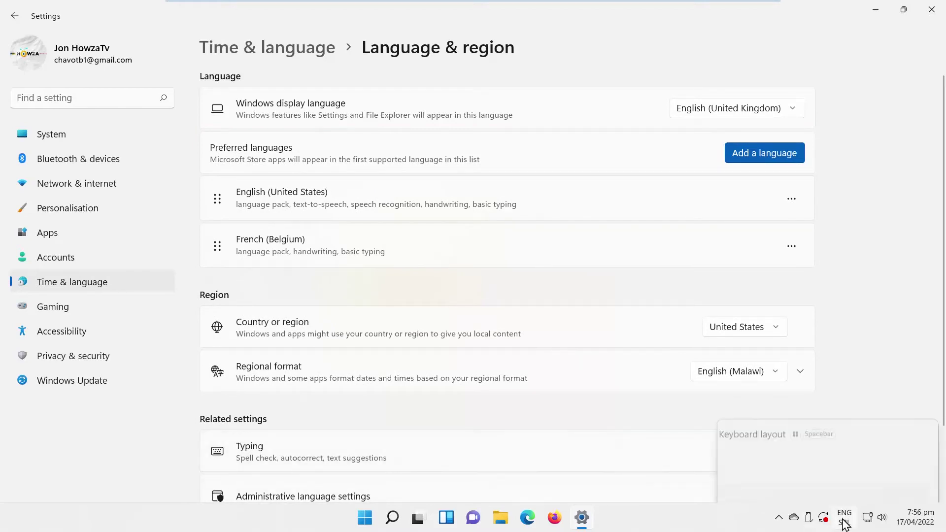
left_click(793, 438)
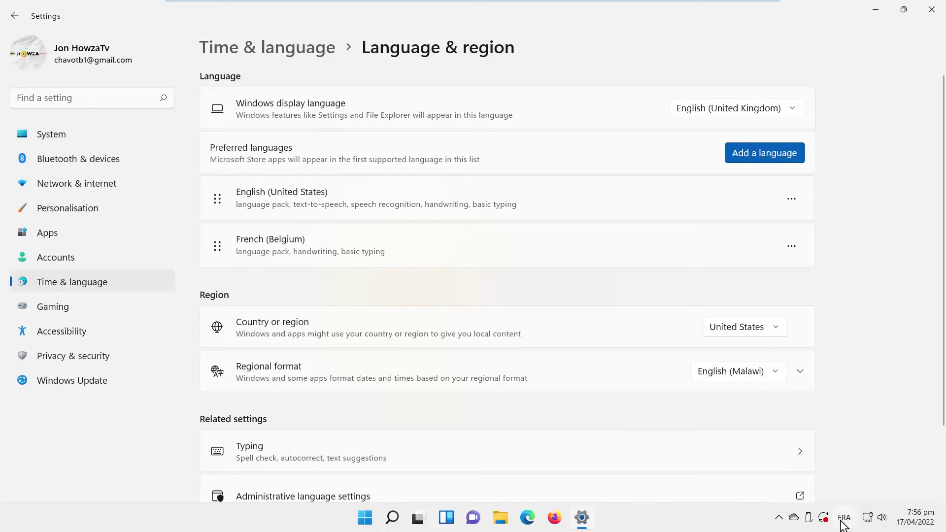
left_click(844, 518)
left_click(824, 405)
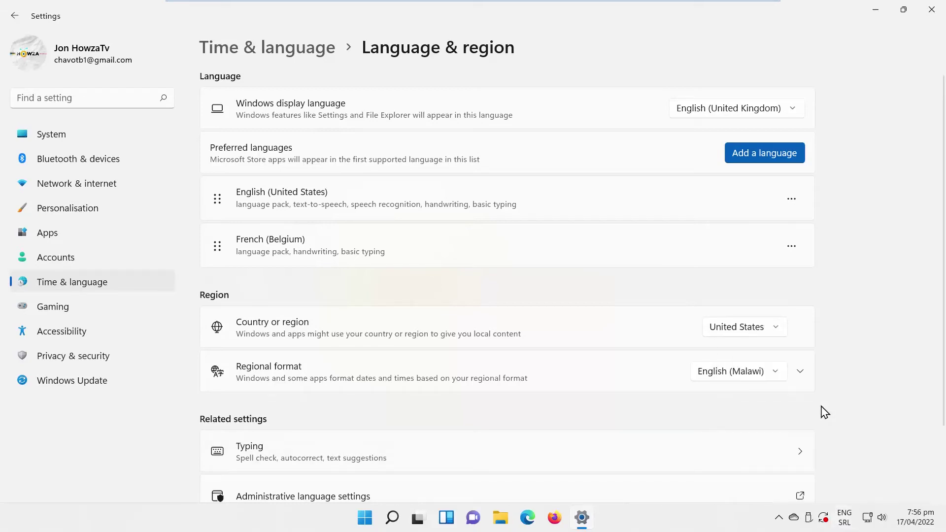
left_click(793, 247)
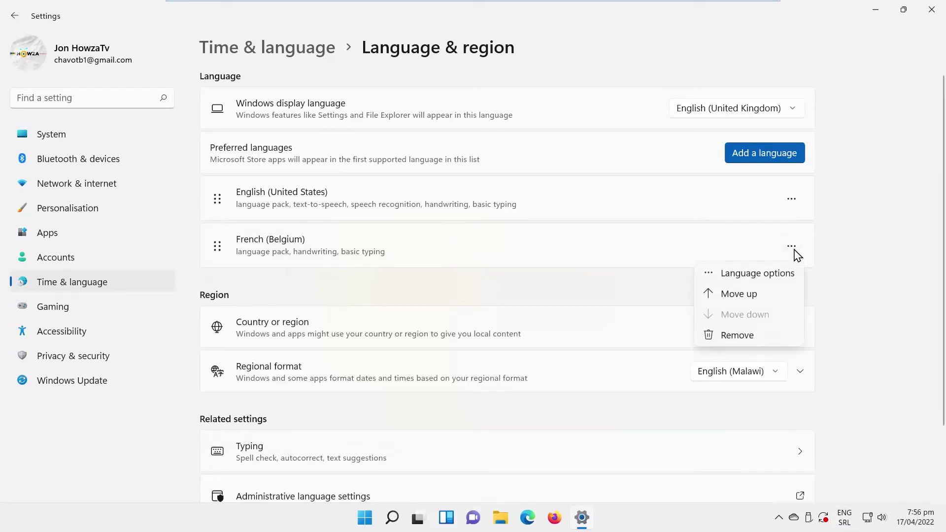
Step: Move French (Belgium) above English (United States) and view its language options
left_click(739, 294)
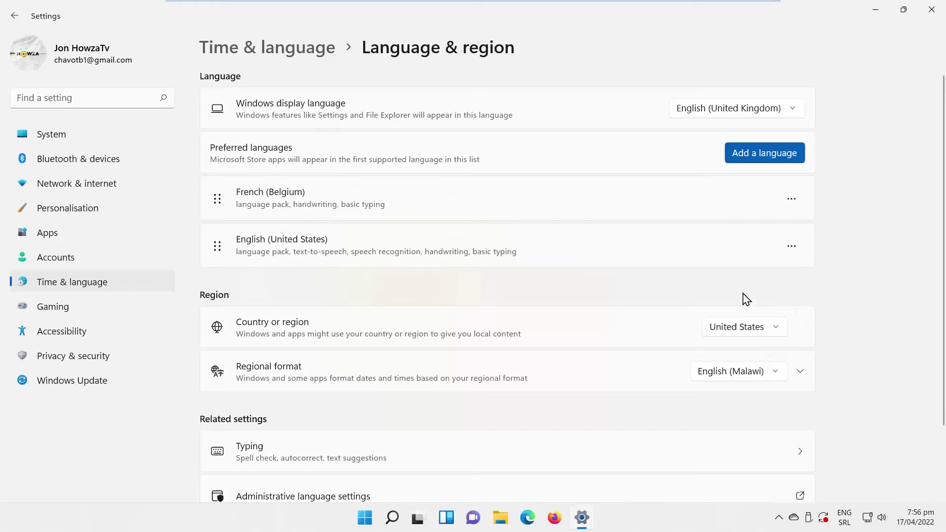
left_click(792, 199)
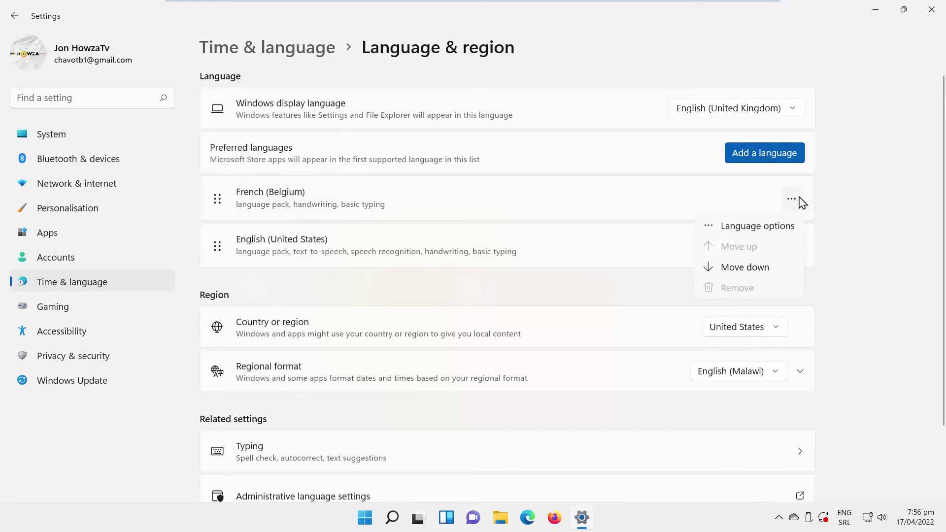
left_click(758, 227)
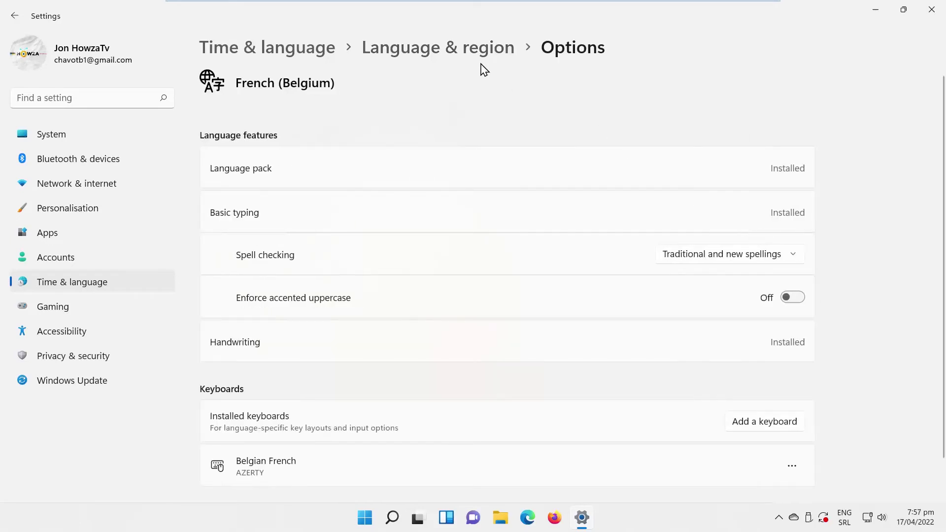
Step: Search Windows for 'virtu' and launch the On-Screen Keyboard
left_click(469, 53)
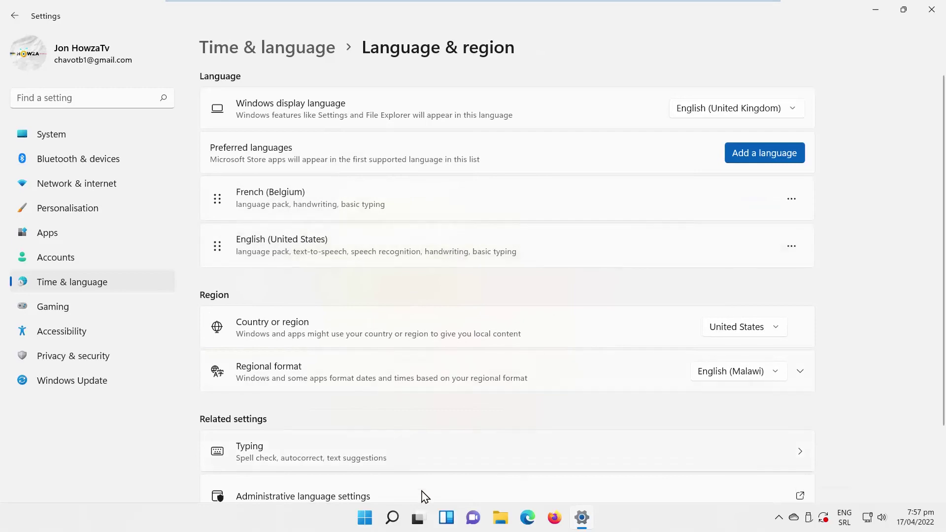
left_click(395, 517)
type("v")
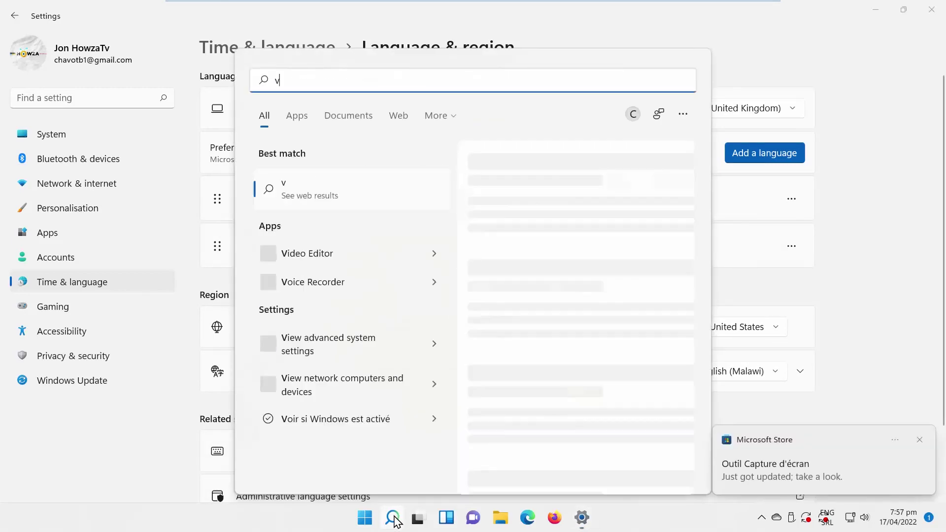
type("irtu")
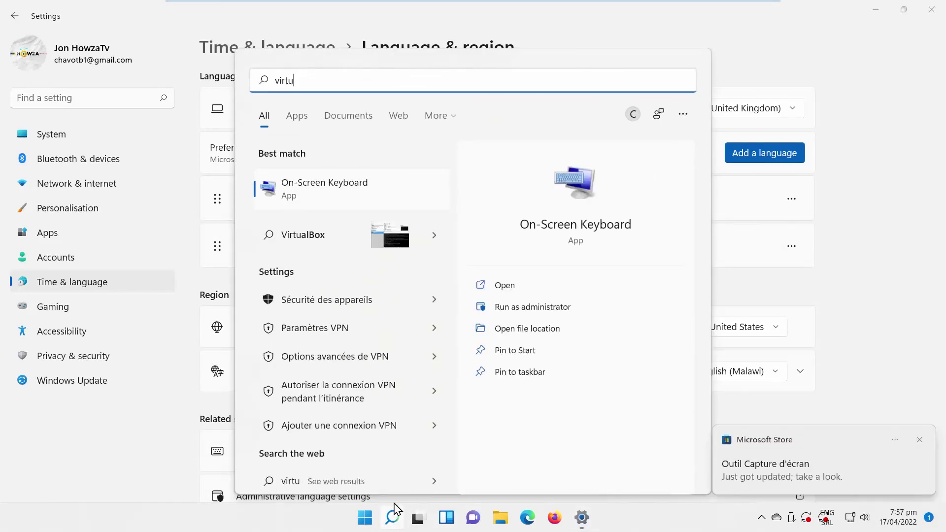
left_click(375, 195)
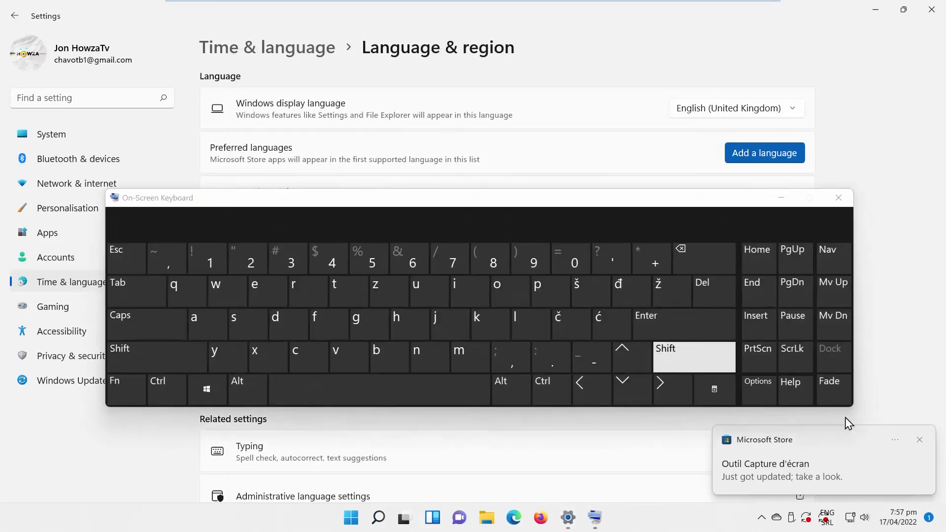
left_click(917, 442)
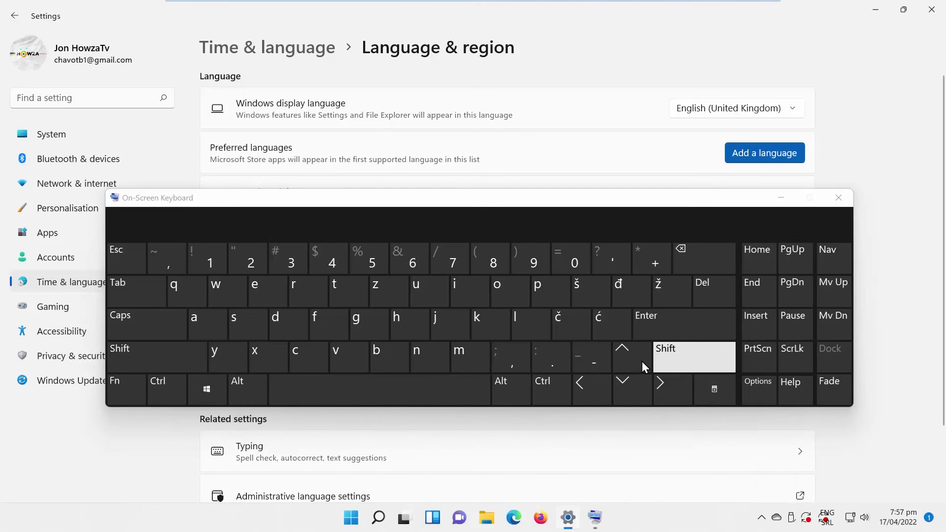
left_click(564, 387)
left_click(680, 358)
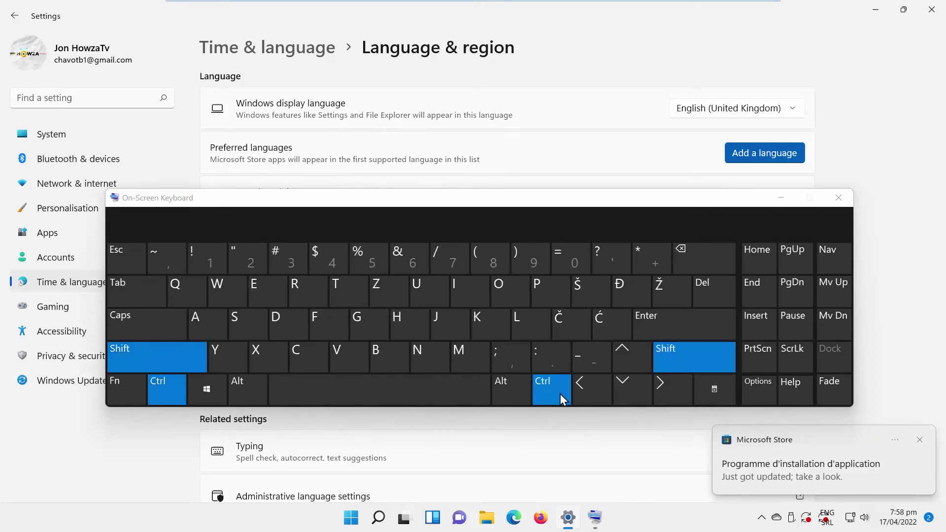
left_click(560, 394)
left_click(681, 361)
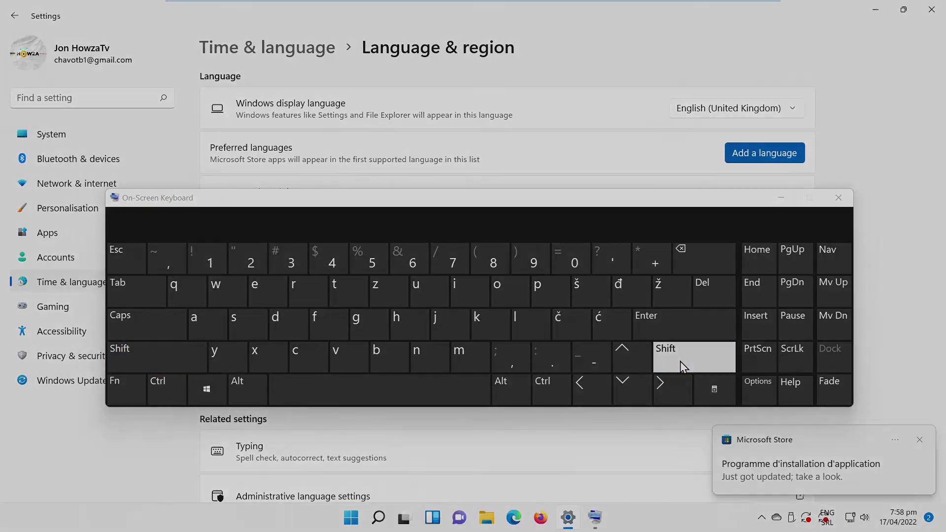